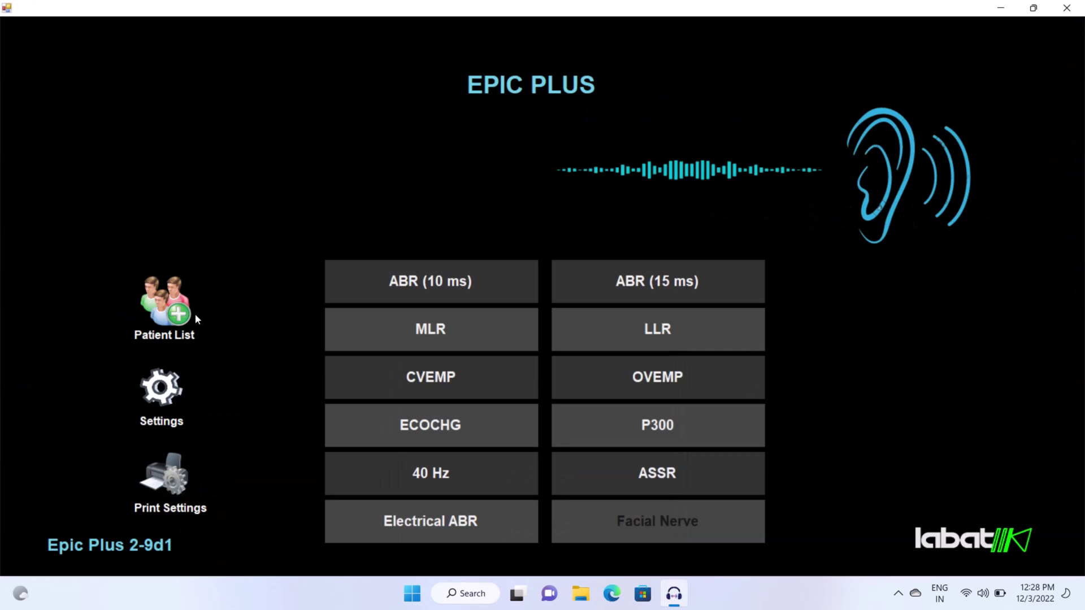
Step: Add a new patient to the patient list with a serial number, ID, first name and surname, and save the record
{"action": "left_click", "coordinate": [165, 319]}
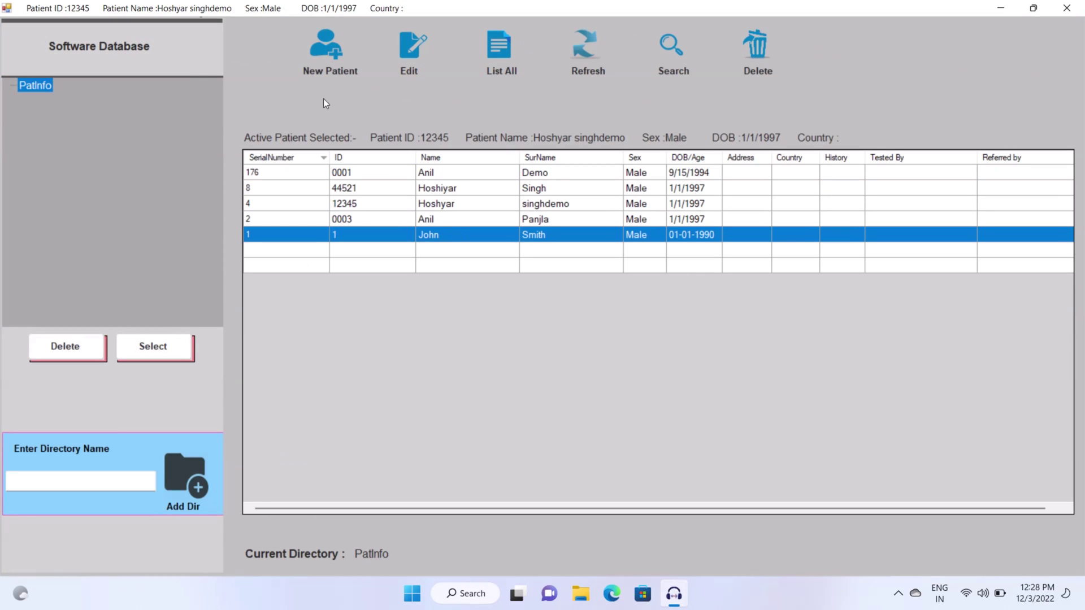
{"action": "left_click", "coordinate": [341, 44]}
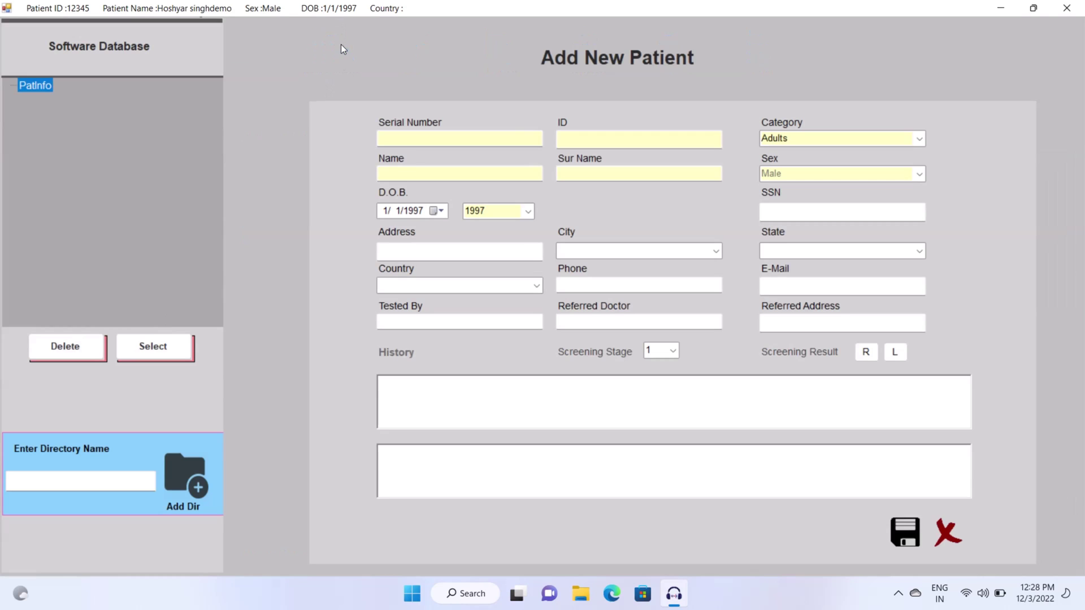
{"action": "left_click", "coordinate": [415, 138]}
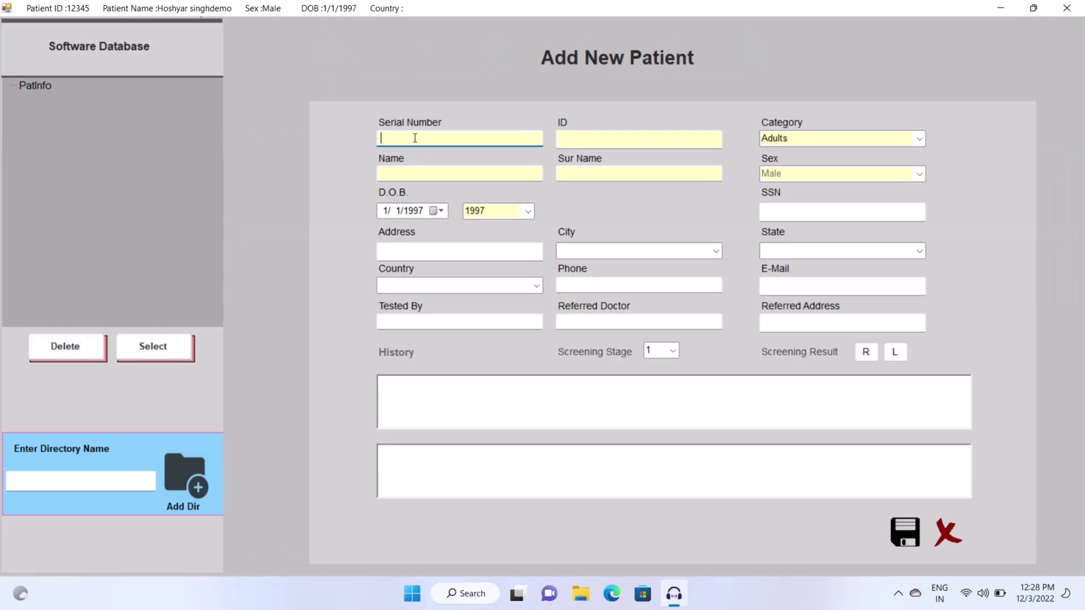
{"action": "type", "text": "000111"}
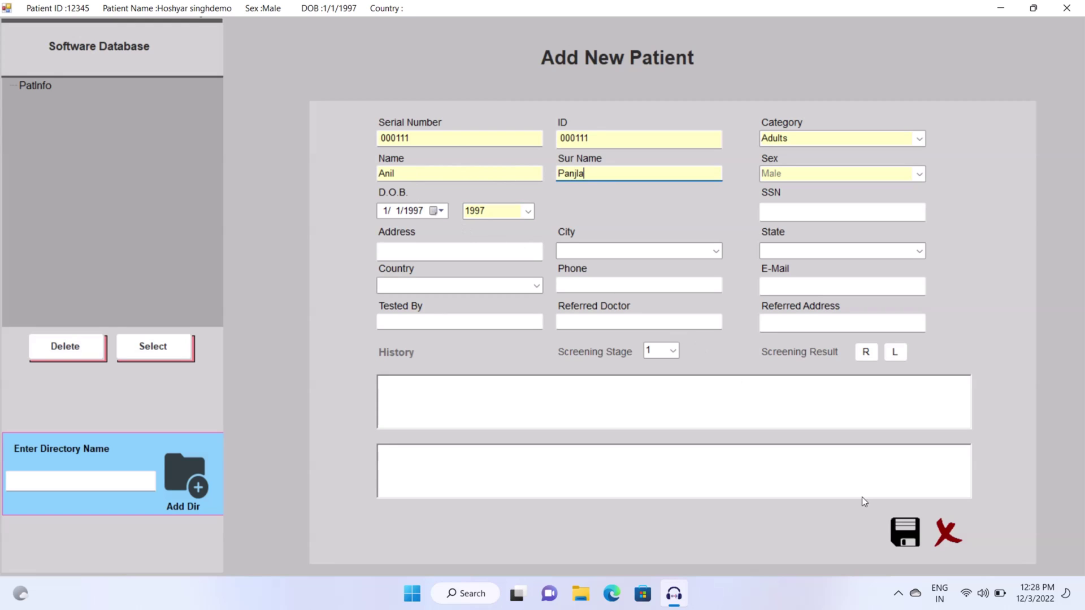
{"action": "left_click", "coordinate": [910, 541]}
{"action": "key", "text": "Return"}
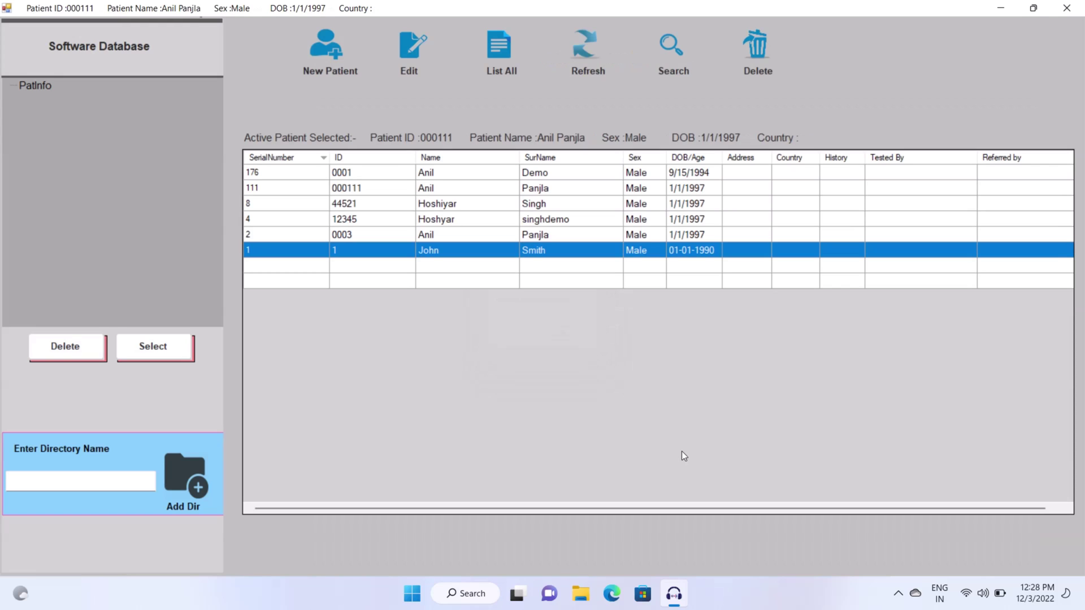
Step: Choose the newly added patient from the patient list, close the list and open the ABR (15 ms) test
{"action": "left_click", "coordinate": [362, 188]}
{"action": "left_click", "coordinate": [1066, 8]}
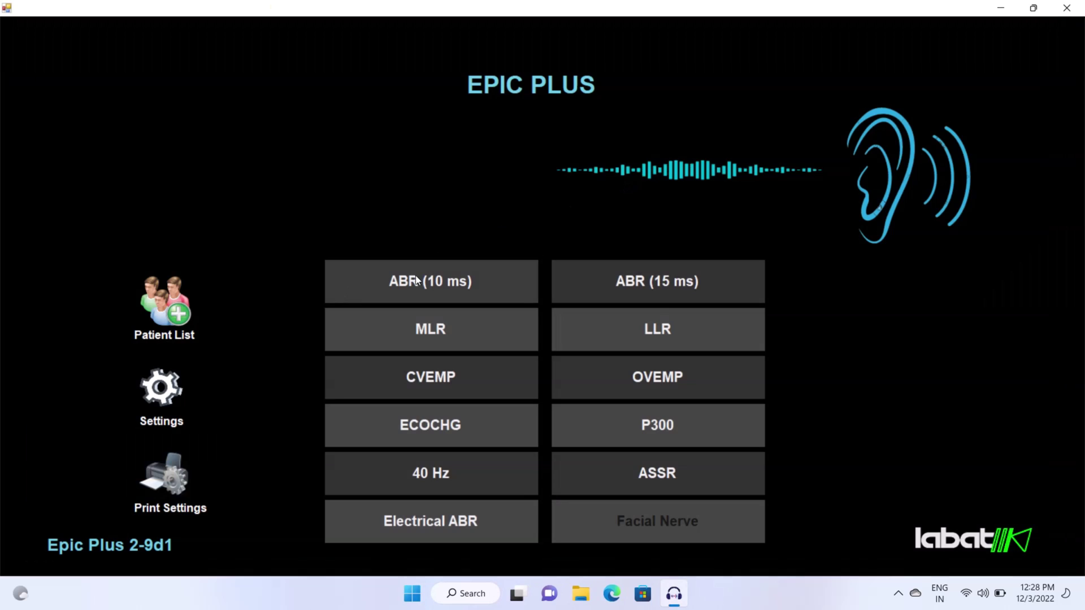
{"action": "left_click", "coordinate": [704, 279]}
Step: Check the electrode impedances for both channels, close the check and start the ABR recording
{"action": "left_click", "coordinate": [120, 186]}
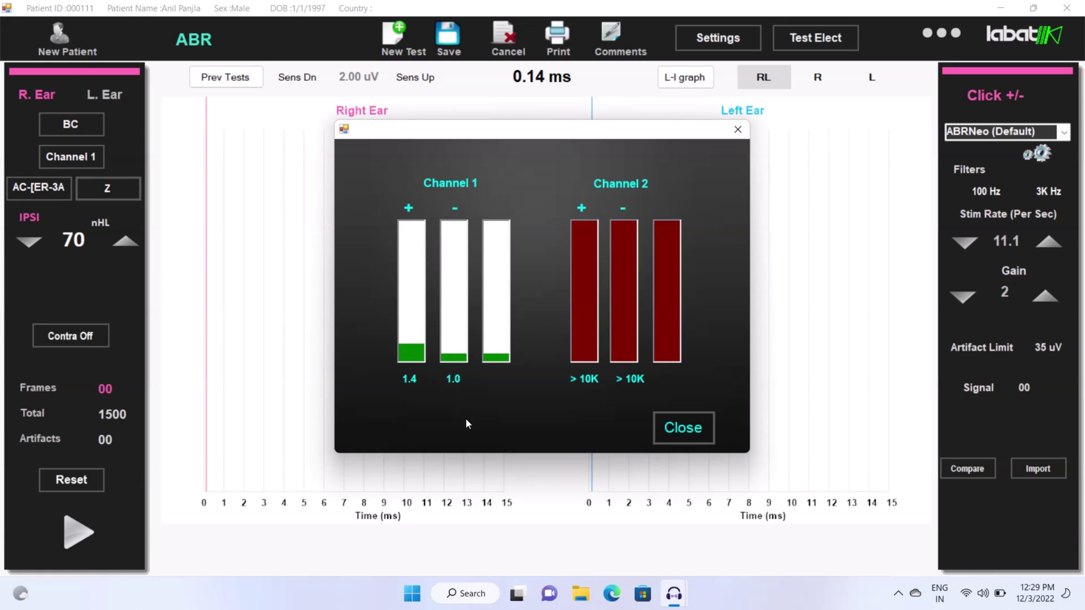
{"action": "left_click", "coordinate": [682, 428]}
{"action": "left_click", "coordinate": [78, 528]}
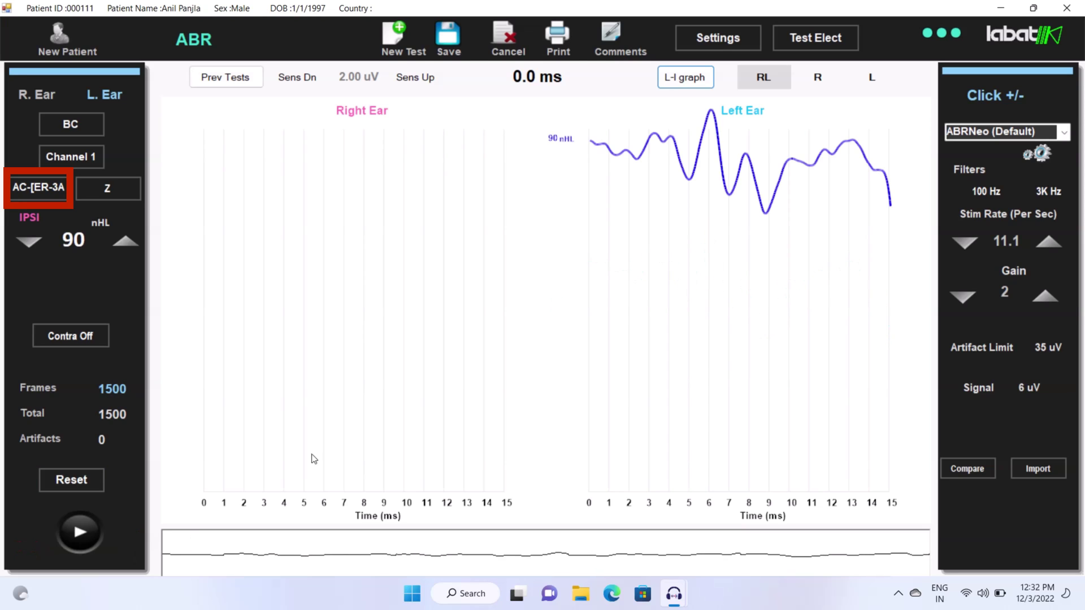
Step: Lower the first left-ear 90 nHL trace and mark its wave V at about 6.1 ms; mark wave V on the 30 nHL trace at about 9.9 ms
{"action": "left_click_drag", "start_coordinate": [613, 184], "coordinate": [711, 220]}
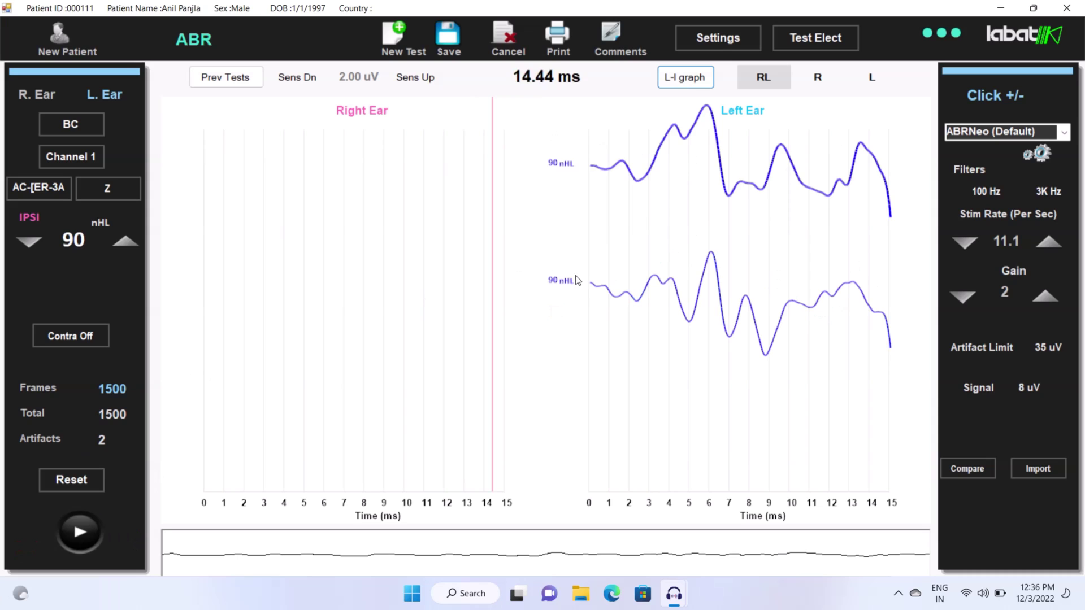
{"action": "right_click", "coordinate": [712, 250]}
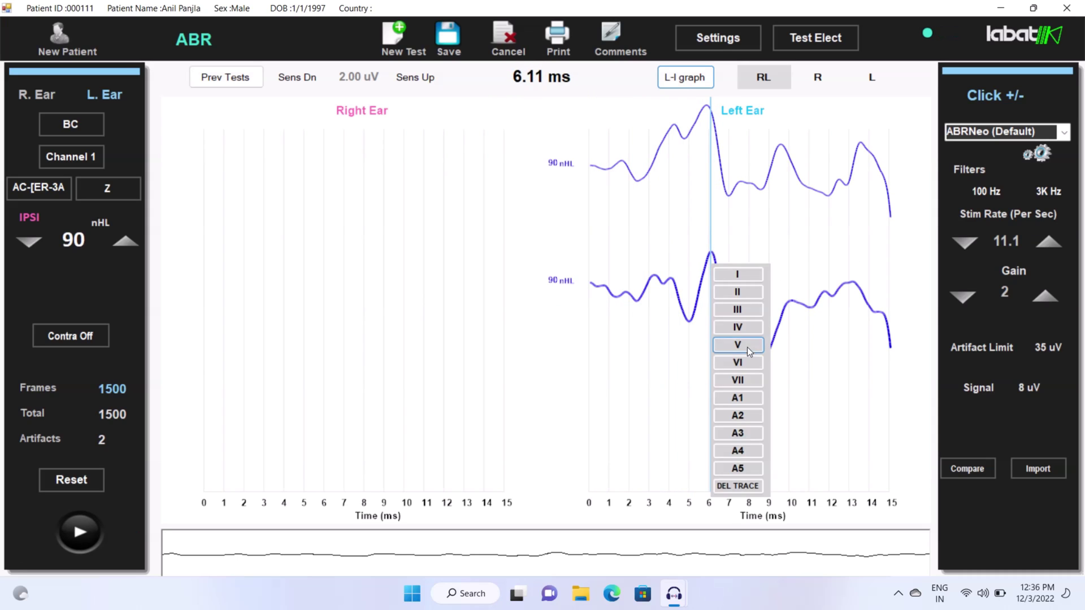
{"action": "left_click", "coordinate": [735, 400]}
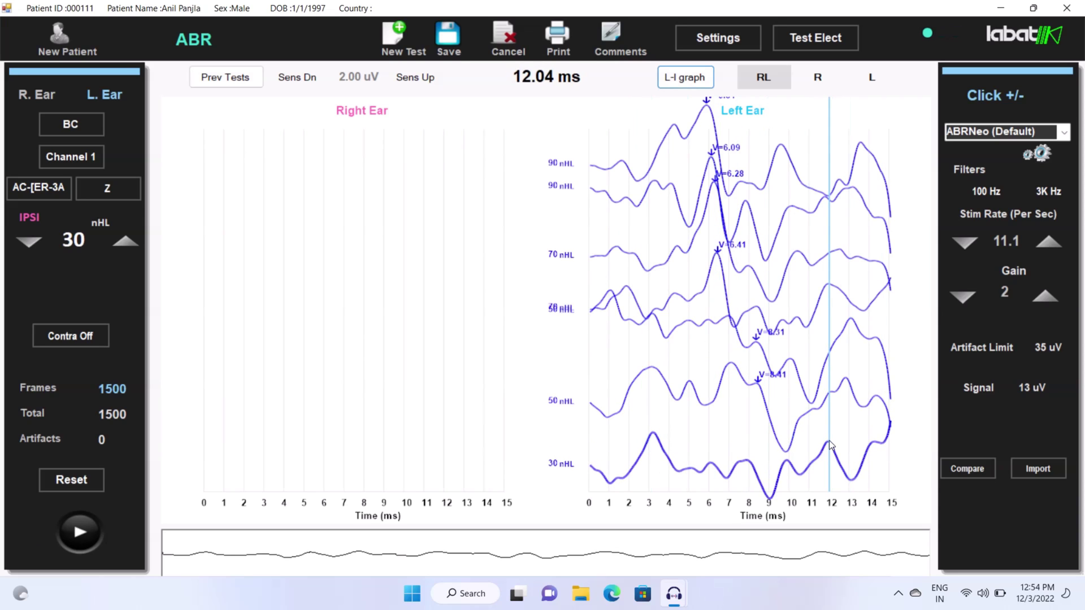
{"action": "right_click", "coordinate": [787, 467]}
{"action": "left_click", "coordinate": [817, 374]}
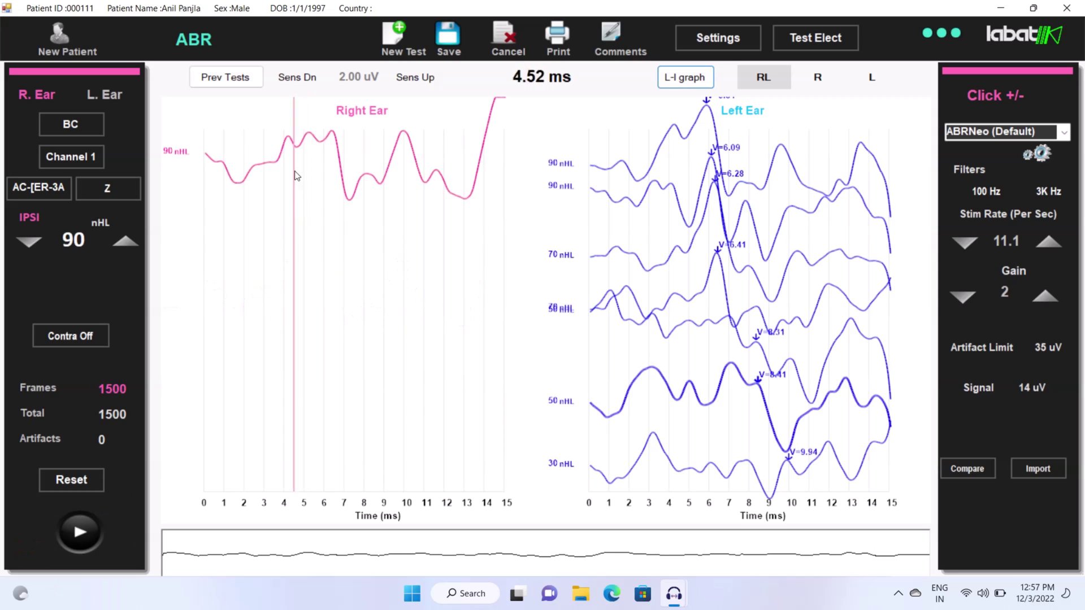
Step: Mark wave V on the right-ear 90 nHL trace at about 6.4 ms and on the 50 nHL trace at about 10.7 ms
{"action": "left_click", "coordinate": [331, 129]}
{"action": "left_click", "coordinate": [371, 226]}
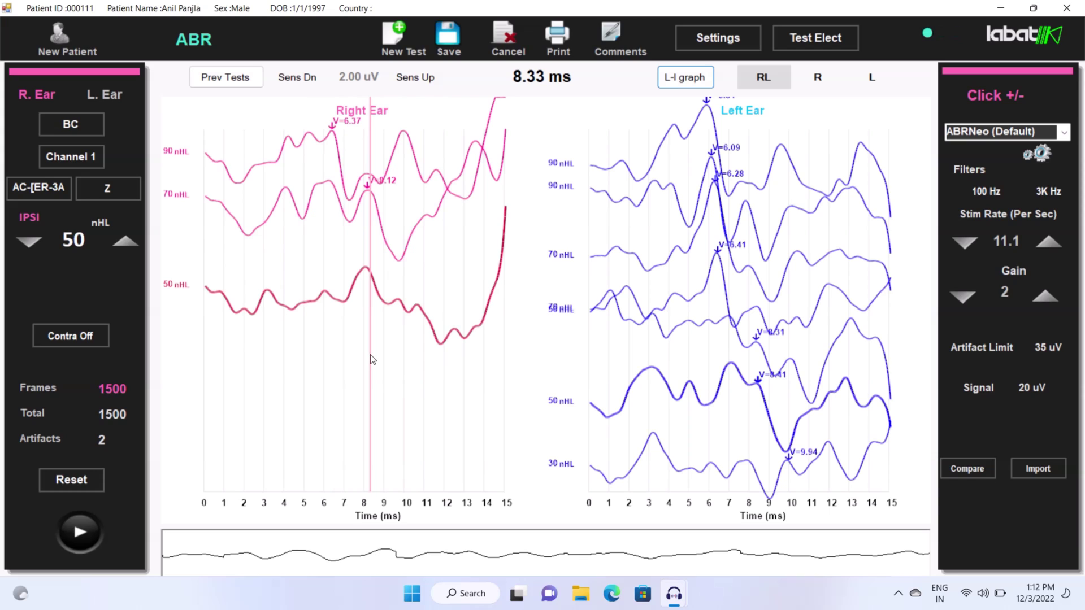
{"action": "left_click", "coordinate": [417, 302]}
{"action": "left_click", "coordinate": [443, 395]}
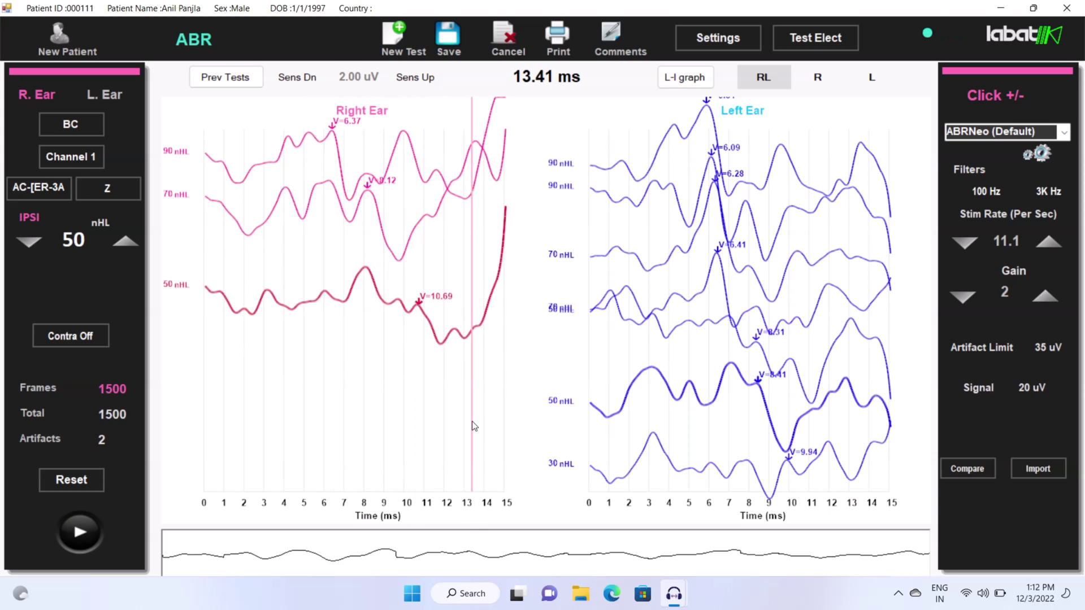
Step: Adjust the vertical spacing of the right-ear traces, shifting the 70 nHL trace upward and the 50 nHL trace downward
{"action": "left_click_drag", "start_coordinate": [411, 247], "coordinate": [410, 265]}
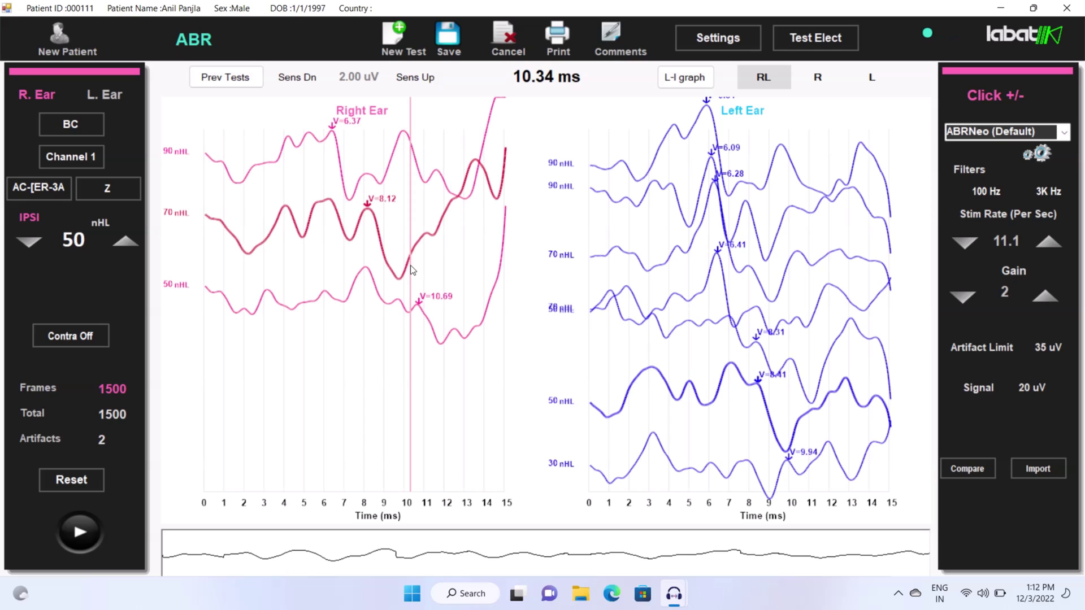
{"action": "left_click", "coordinate": [302, 133]}
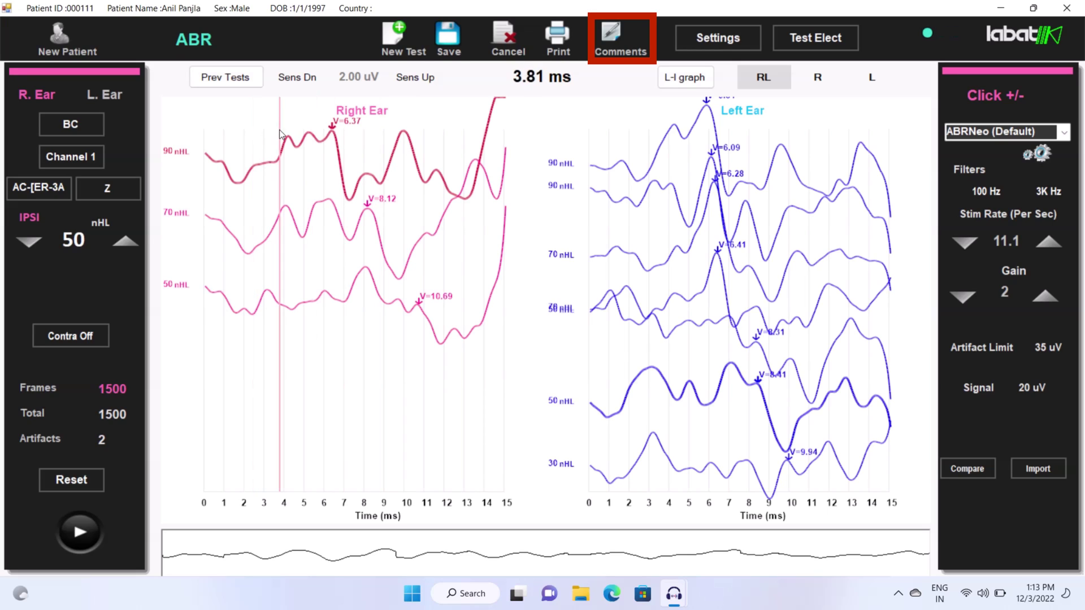
{"action": "left_click_drag", "start_coordinate": [367, 208], "coordinate": [366, 177]}
{"action": "left_click_drag", "start_coordinate": [315, 306], "coordinate": [312, 371]}
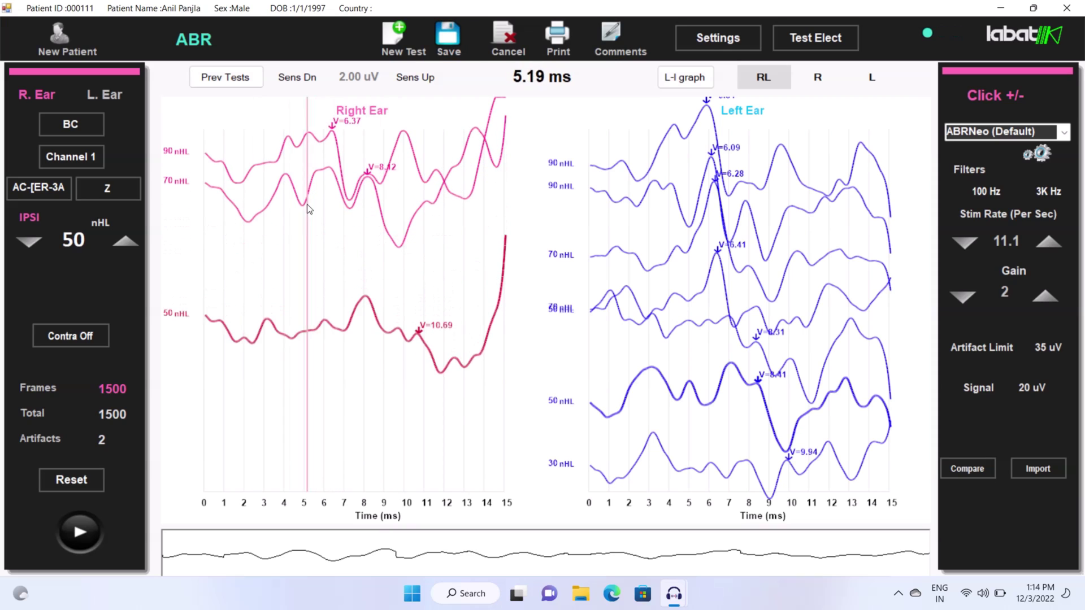
{"action": "left_click_drag", "start_coordinate": [307, 205], "coordinate": [225, 271]}
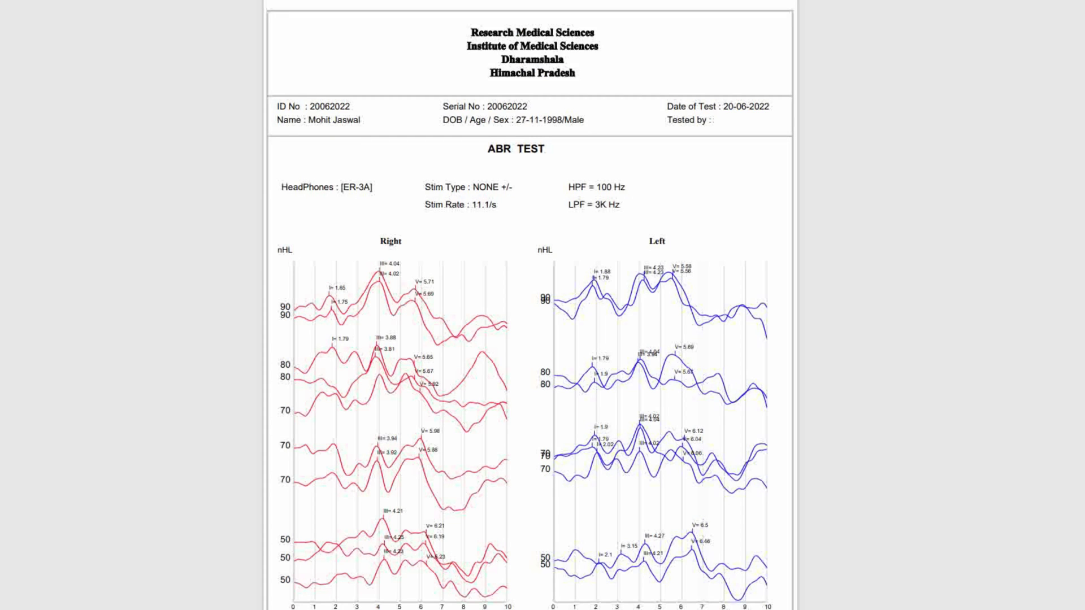
Step: Examine the ABR test report's waveforms for both ears, the inter-peak latency tables and the latency-intensity graphs
{"action": "scroll", "coordinate": [531, 305], "scroll_direction": "down", "scroll_amount": 3}
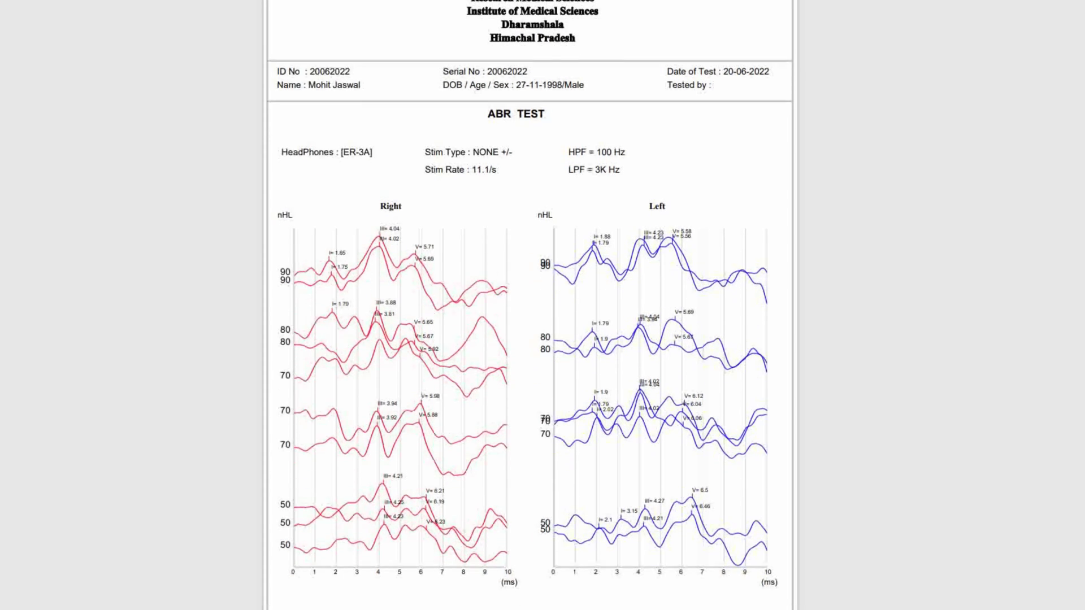
{"action": "scroll", "coordinate": [531, 306], "scroll_direction": "down", "scroll_amount": 4}
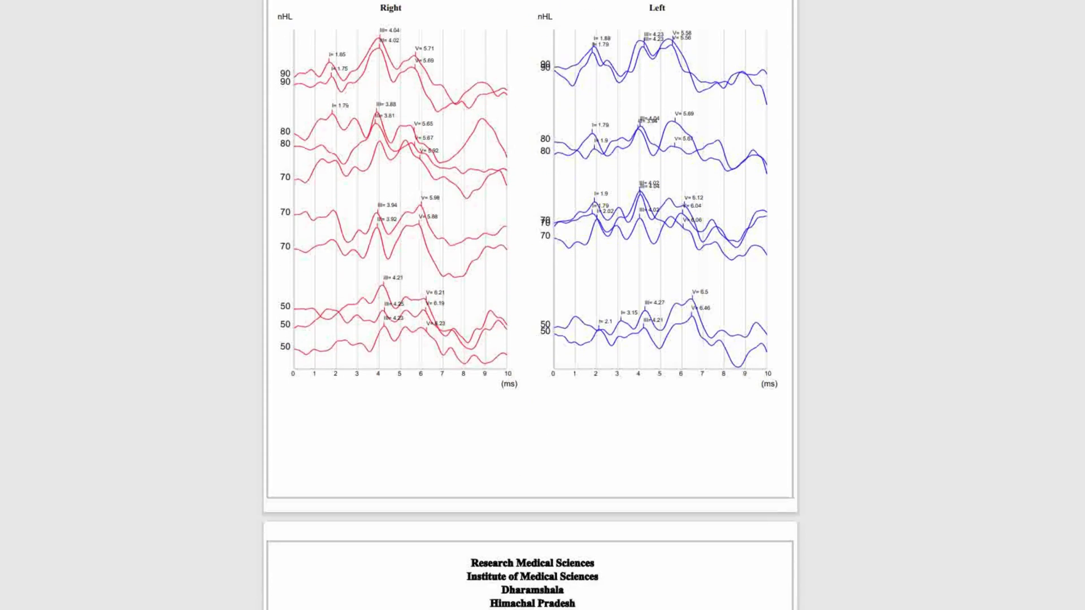
{"action": "scroll", "coordinate": [531, 305], "scroll_direction": "down", "scroll_amount": 3}
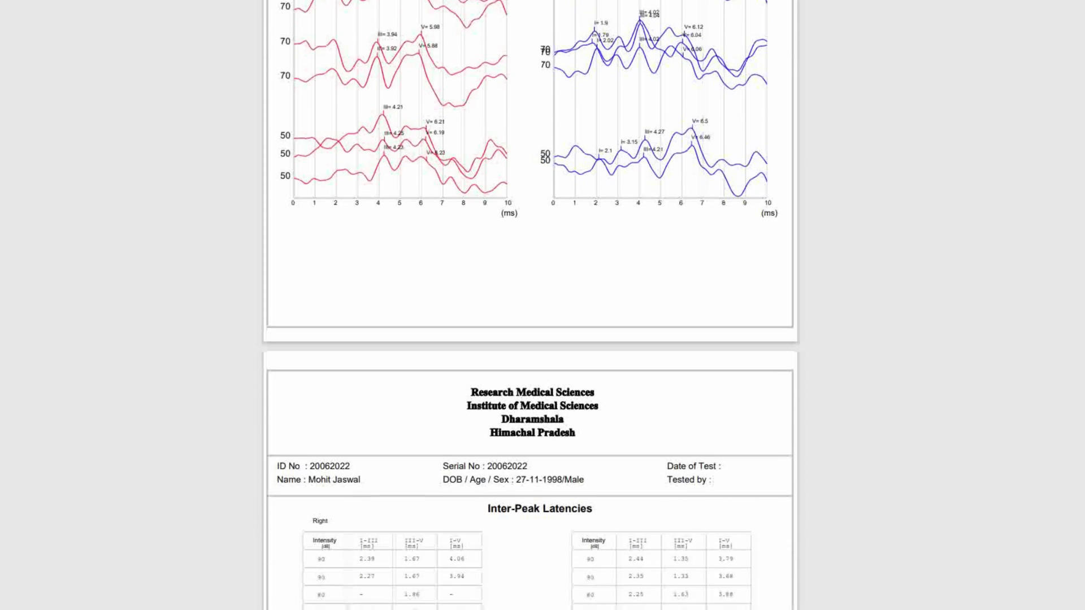
{"action": "scroll", "coordinate": [531, 305], "scroll_direction": "down", "scroll_amount": 4}
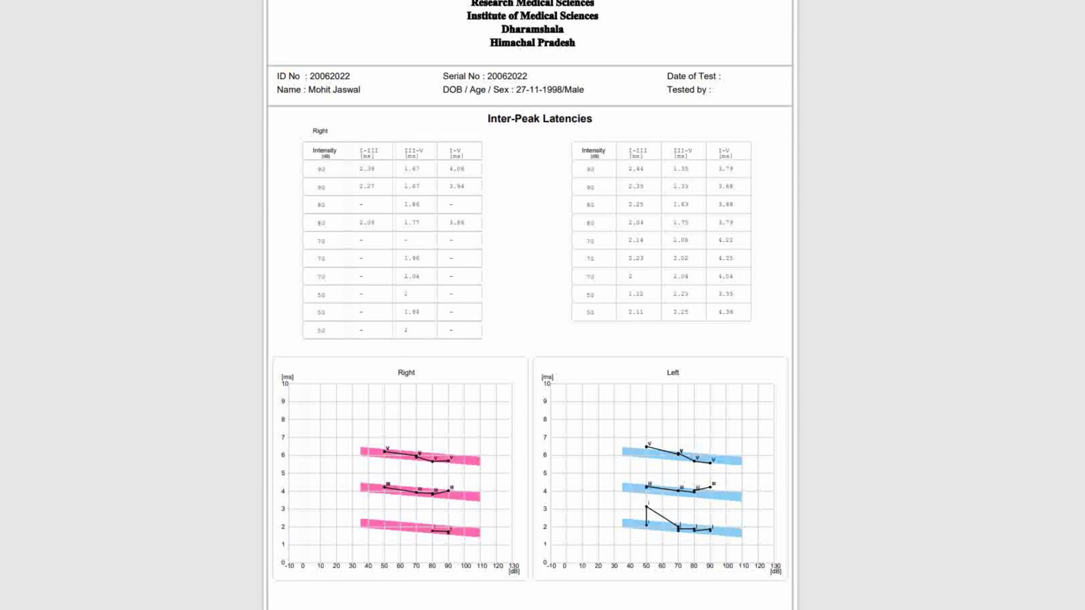
{"action": "scroll", "coordinate": [530, 305], "scroll_direction": "down", "scroll_amount": 2}
{"action": "scroll", "coordinate": [531, 305], "scroll_direction": "up", "scroll_amount": 4}
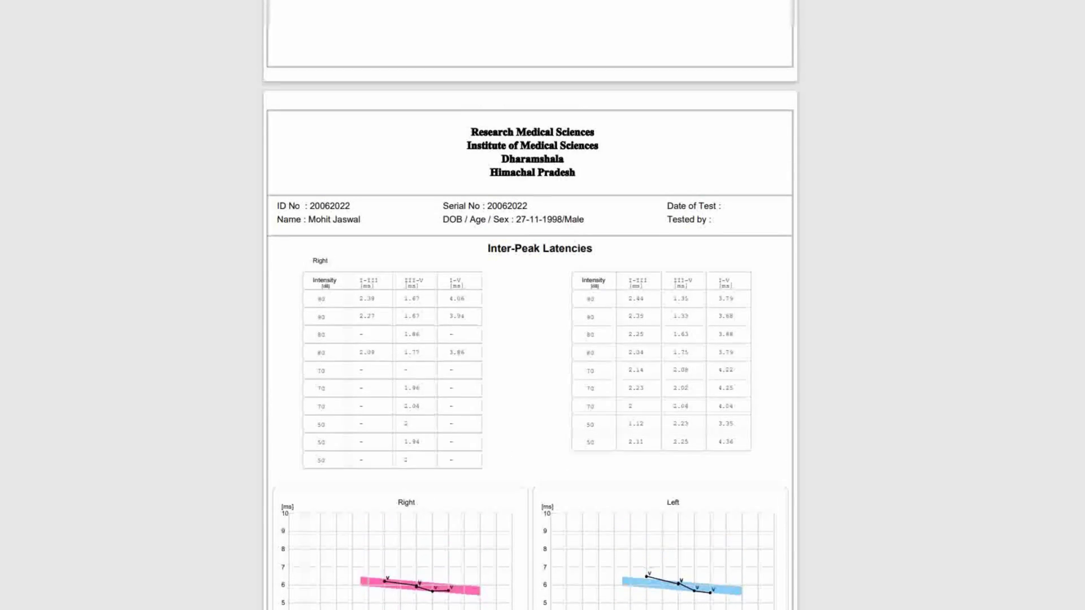